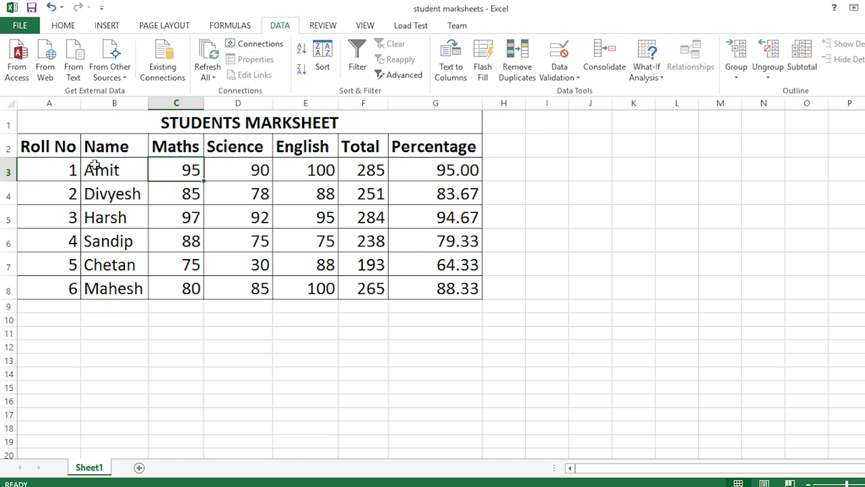
{"action": "left_click", "coordinate": [64, 149]}
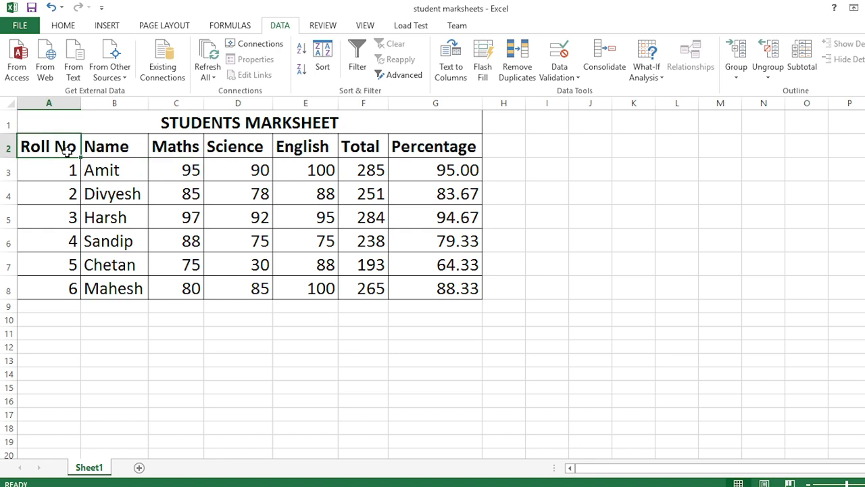
{"action": "key", "text": "shift+Right"}
{"action": "key", "text": "shift+Right"}
{"action": "key", "text": "shift+Right"}
{"action": "key", "text": "shift+Right"}
{"action": "key", "text": "shift+Right"}
{"action": "key", "text": "shift+Right"}
{"action": "key", "text": "shift+Down"}
{"action": "key", "text": "shift+Down"}
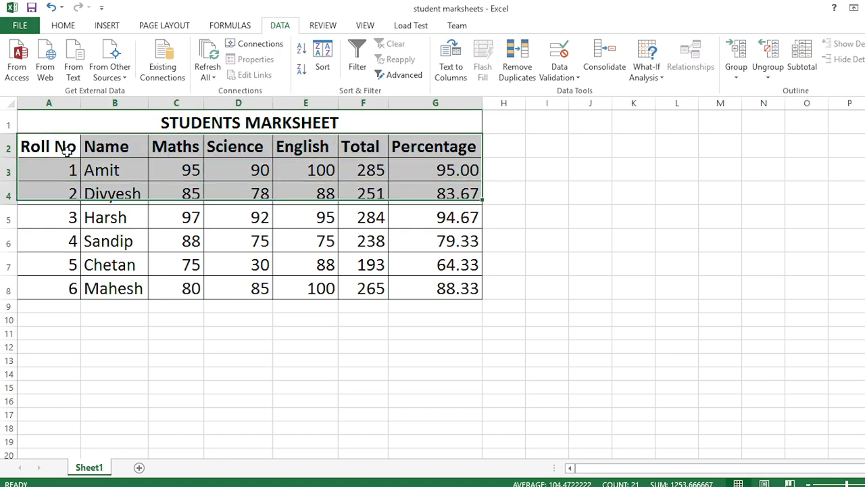
{"action": "key", "text": "shift+Down"}
{"action": "key", "text": "shift+Down"}
{"action": "key", "text": "shift+Down"}
{"action": "key", "text": "shift+Down"}
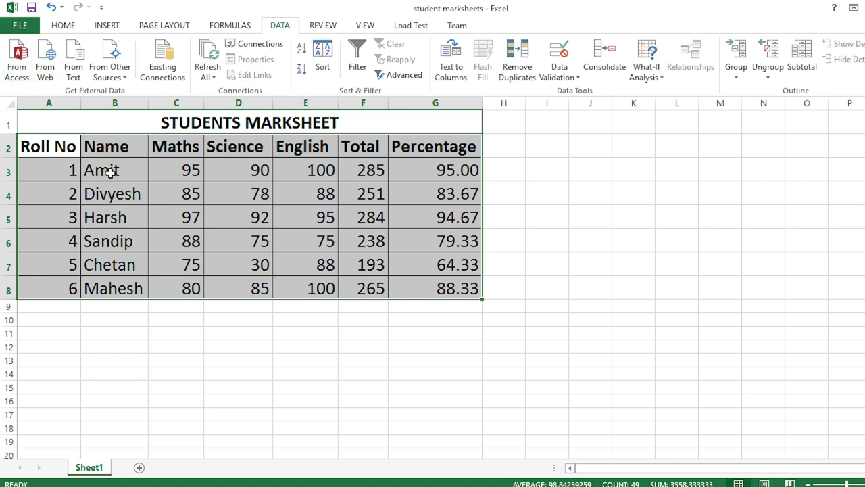
{"action": "left_click", "coordinate": [64, 27]}
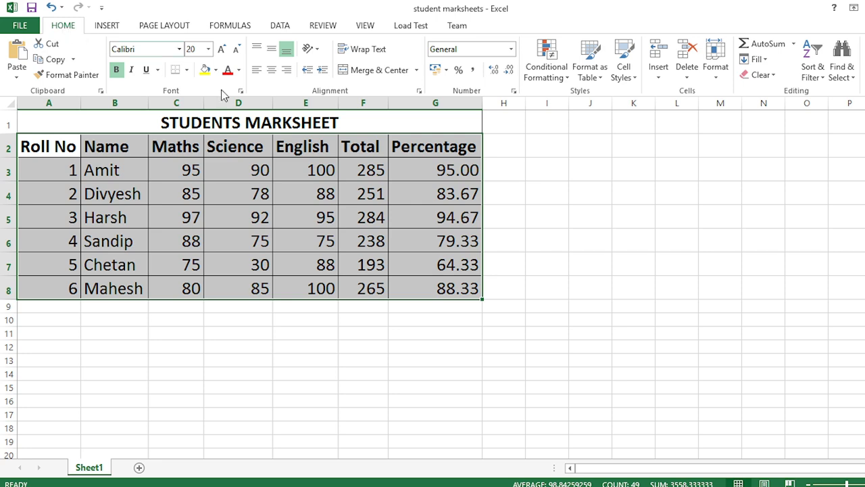
{"action": "left_click", "coordinate": [551, 79]}
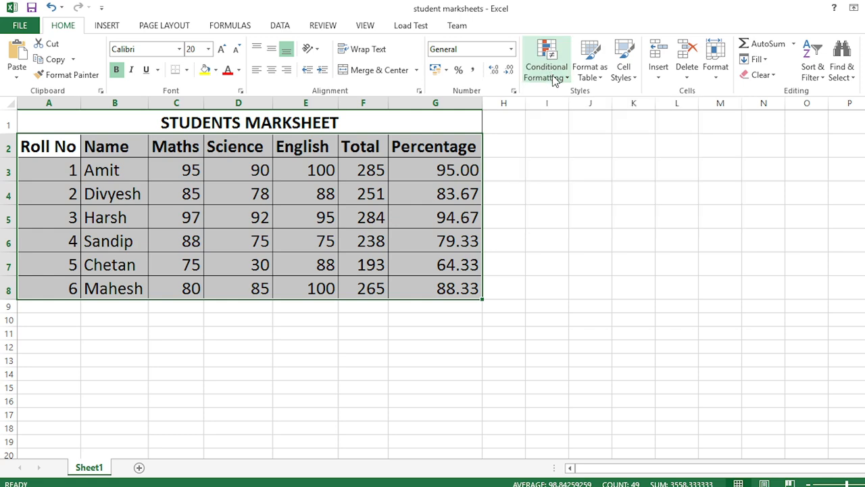
{"action": "left_click", "coordinate": [554, 79]}
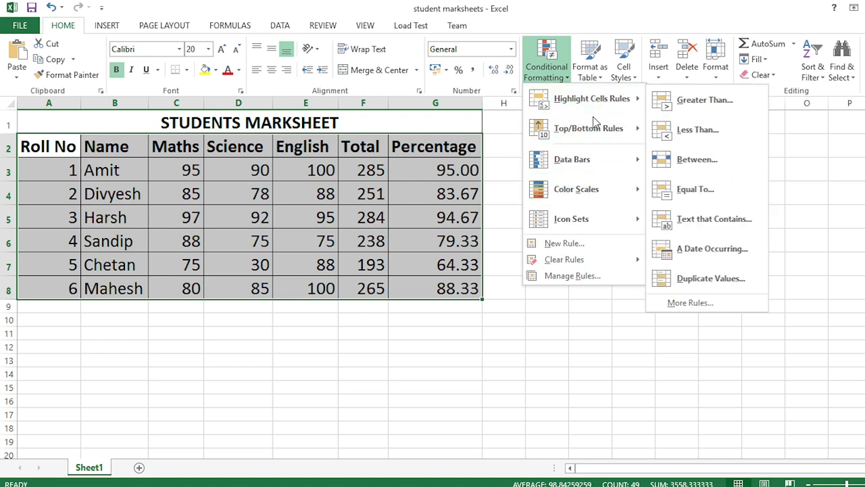
{"action": "mouse_move", "coordinate": [572, 102]}
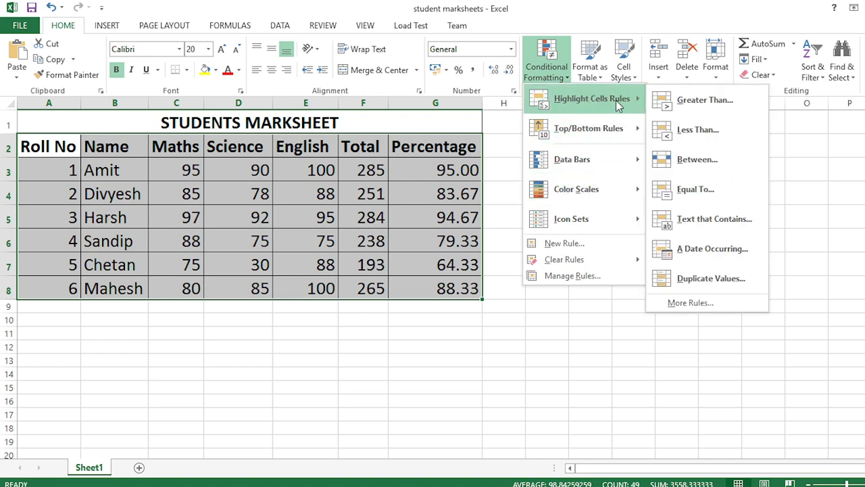
{"action": "mouse_move", "coordinate": [585, 130]}
{"action": "left_click", "coordinate": [701, 132]}
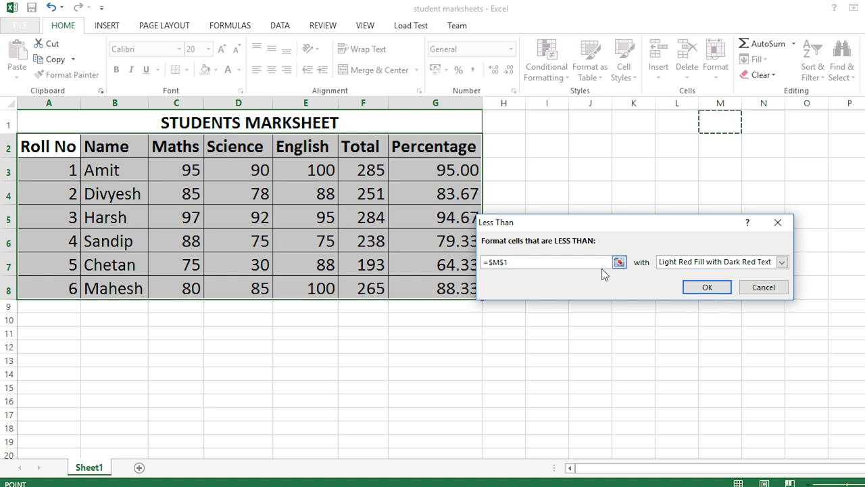
{"action": "key", "text": "BackSpace"}
{"action": "key", "text": "BackSpace"}
{"action": "key", "text": "BackSpace"}
{"action": "key", "text": "BackSpace"}
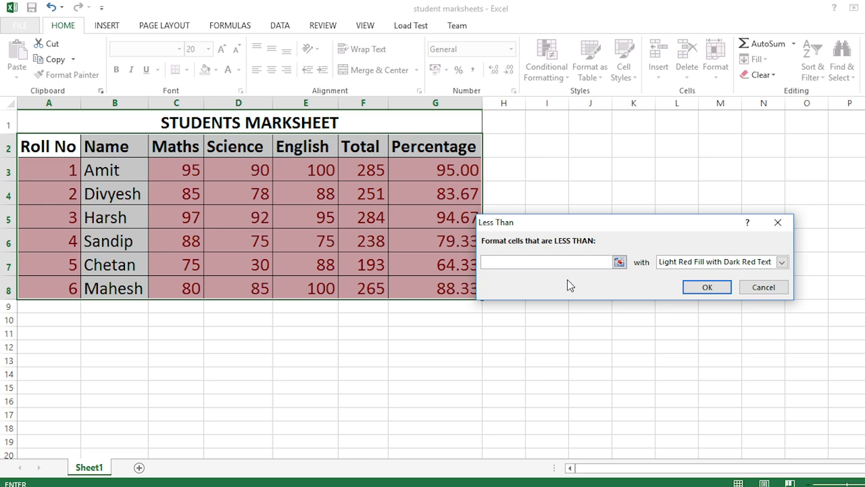
{"action": "type", "text": "35"}
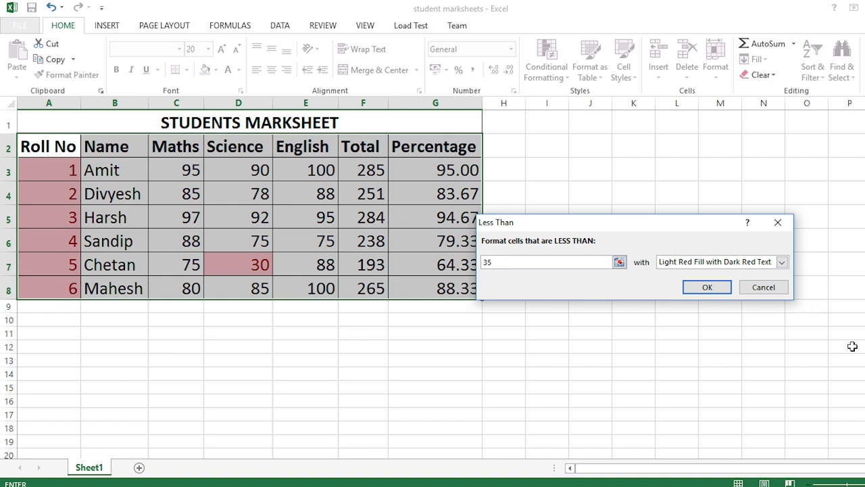
{"action": "left_click", "coordinate": [766, 289]}
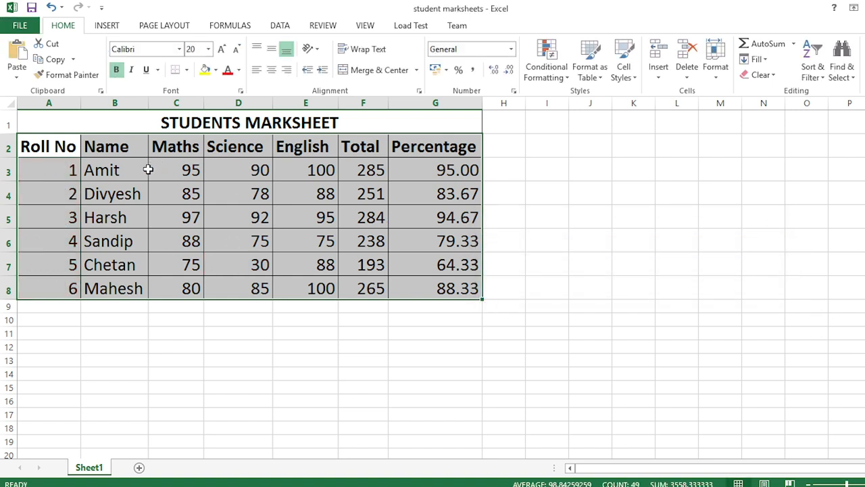
Create a Less Than conditional formatting rule for the subject marks in C3:E8 with a threshold of 35.
{"action": "double_click", "coordinate": [171, 169]}
{"action": "key", "text": "Escape"}
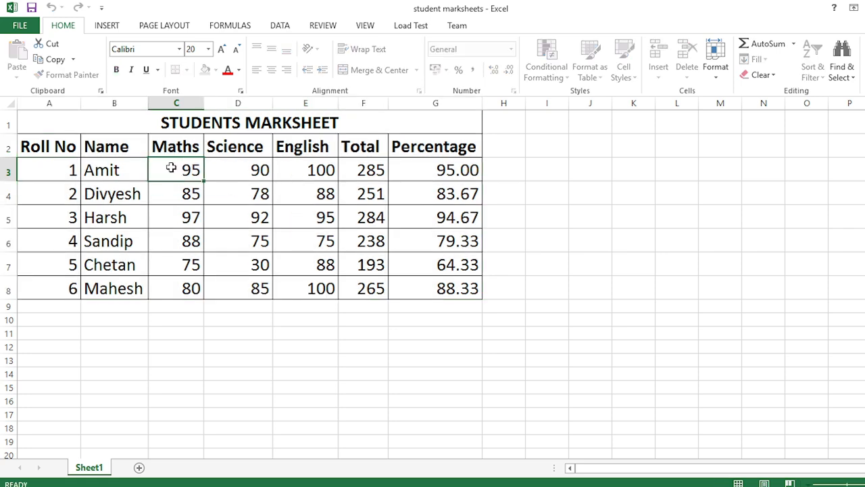
{"action": "key", "text": "shift+Right"}
{"action": "key", "text": "shift+Right"}
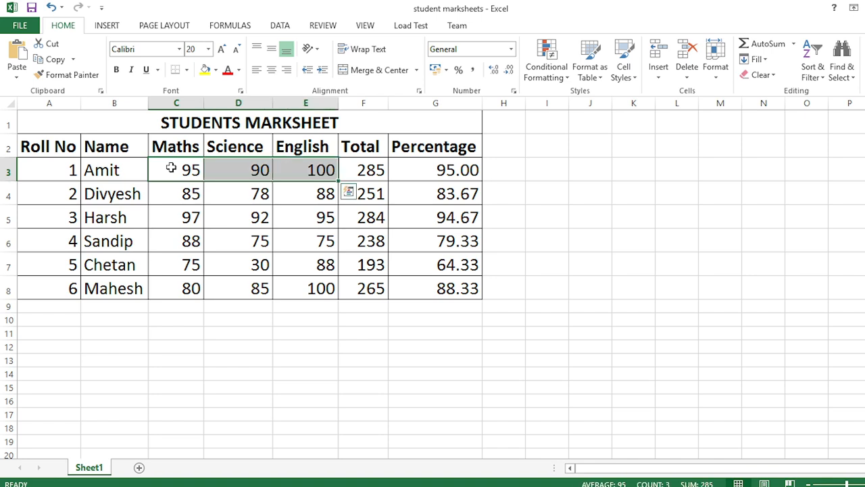
{"action": "key", "text": "shift+Down"}
{"action": "key", "text": "shift+Down"}
{"action": "key", "text": "shift+Down"}
{"action": "key", "text": "shift+Down"}
{"action": "key", "text": "shift+Down"}
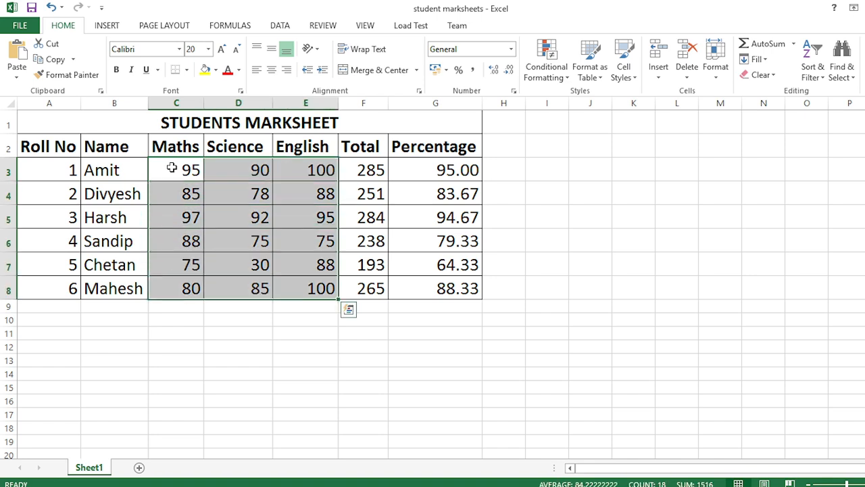
{"action": "left_click", "coordinate": [549, 74]}
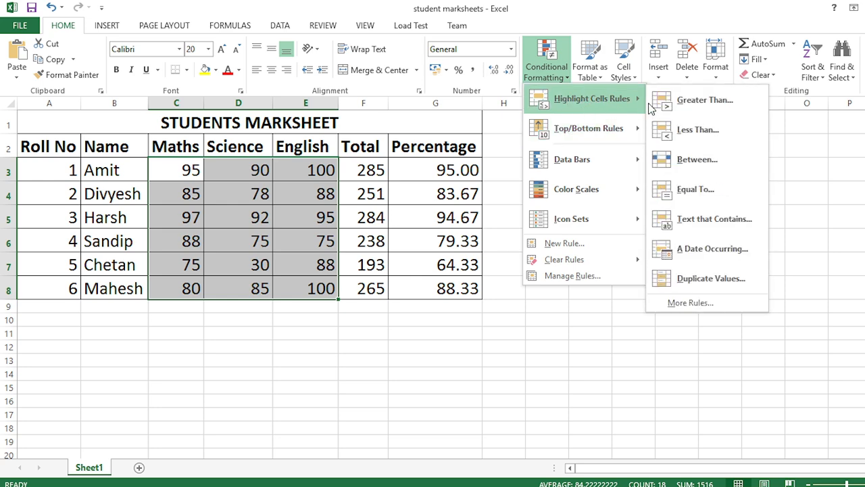
{"action": "left_click", "coordinate": [699, 139]}
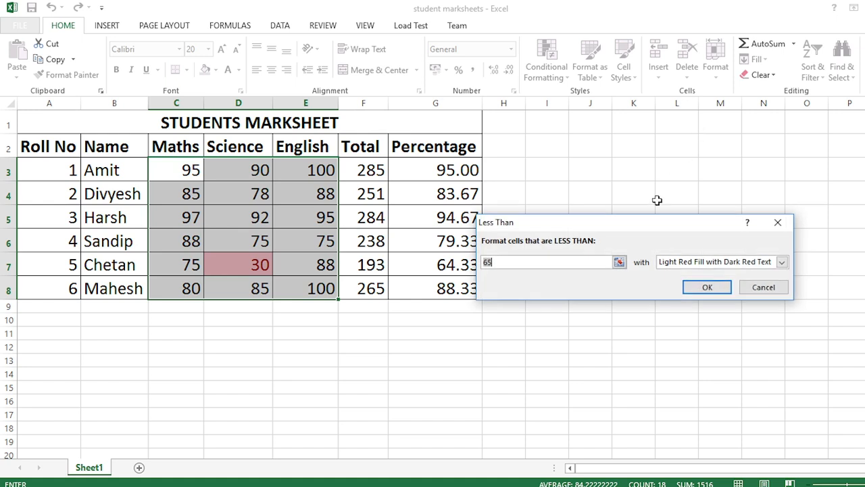
{"action": "type", "text": "35"}
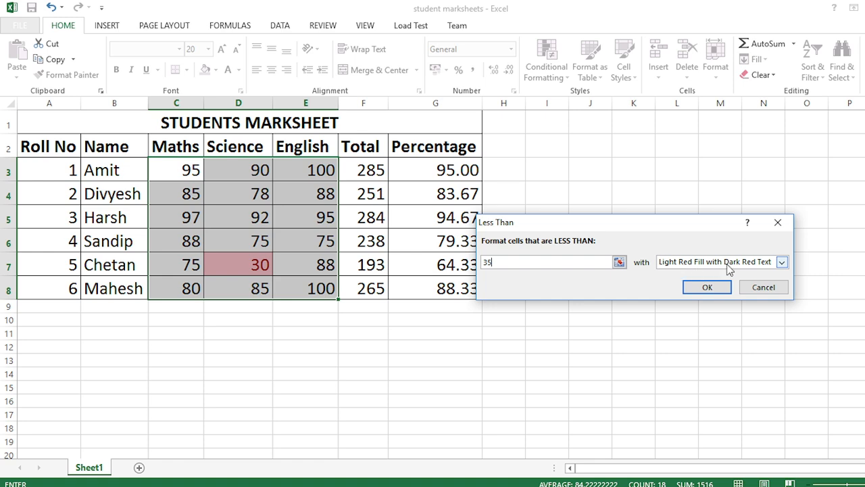
Try Yellow Fill with Dark Yellow Text and a bold custom font as the format for marks below 35.
{"action": "left_click", "coordinate": [781, 263]}
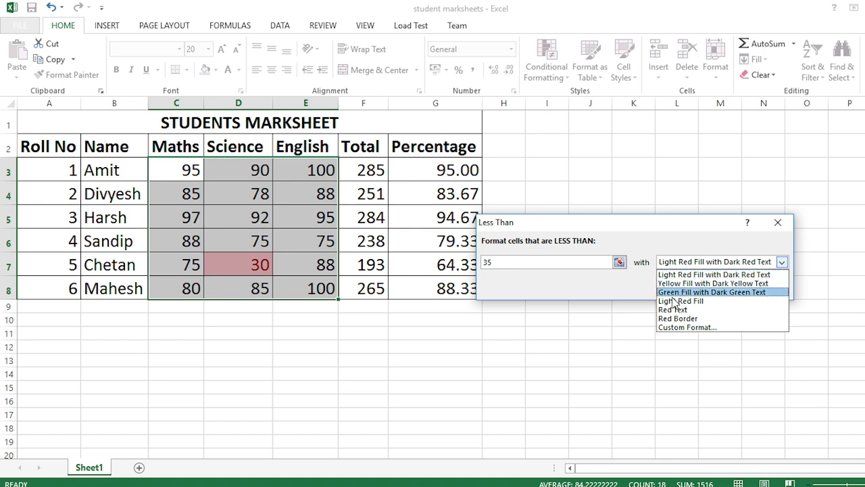
{"action": "left_click", "coordinate": [693, 284]}
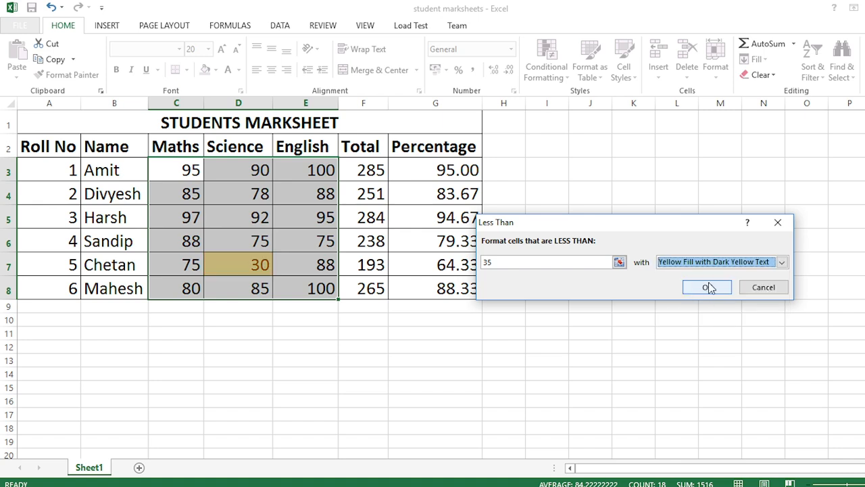
{"action": "left_click", "coordinate": [782, 263]}
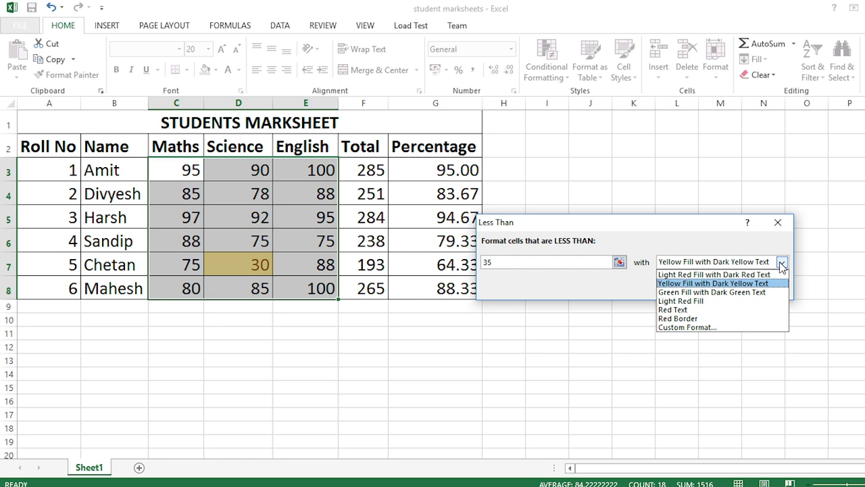
{"action": "left_click", "coordinate": [691, 329]}
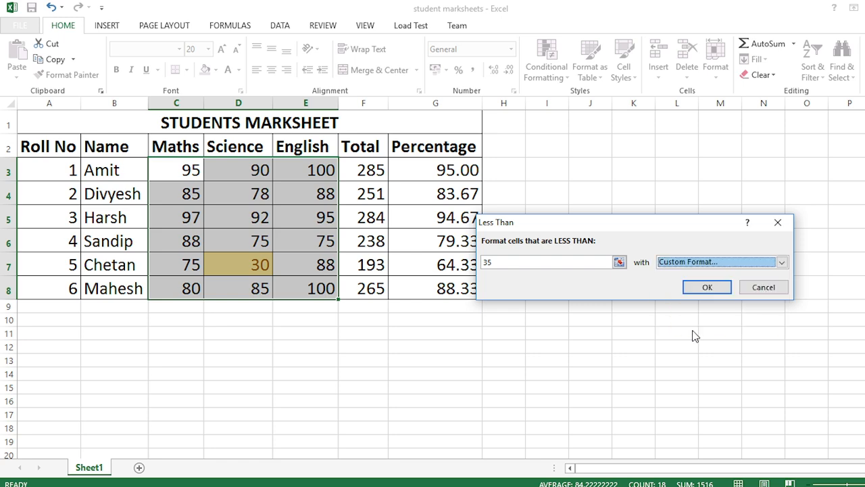
{"action": "left_click", "coordinate": [712, 291]}
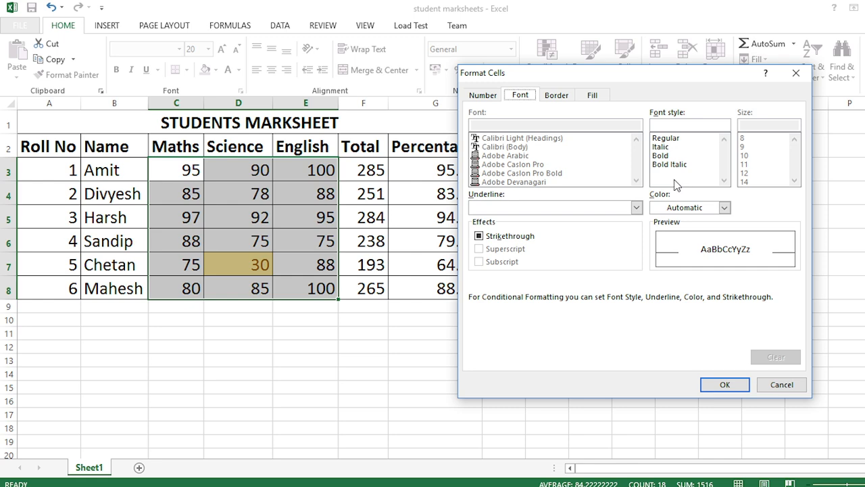
{"action": "double_click", "coordinate": [662, 156]}
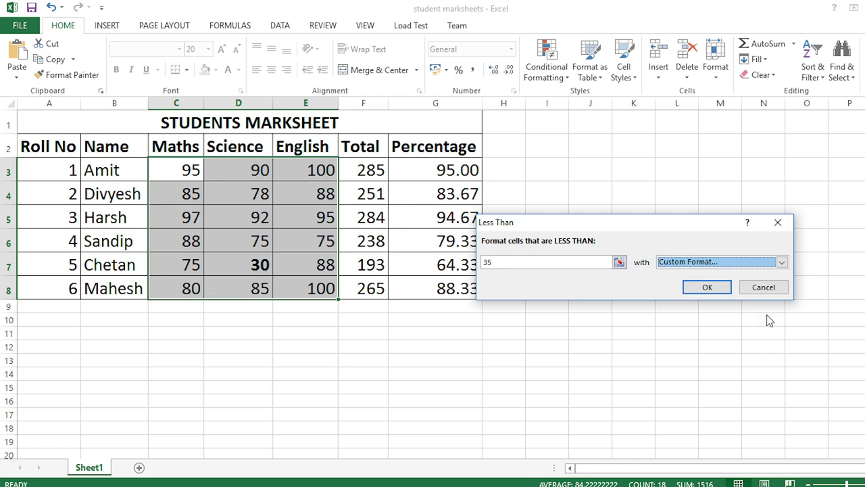
Give the Less Than rule a custom format with a red background fill and apply it to the marks.
{"action": "left_click", "coordinate": [782, 261]}
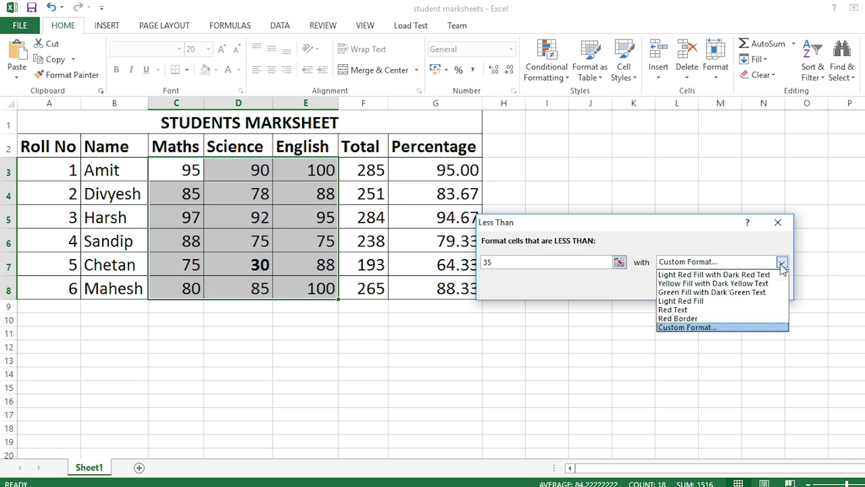
{"action": "left_click", "coordinate": [697, 328]}
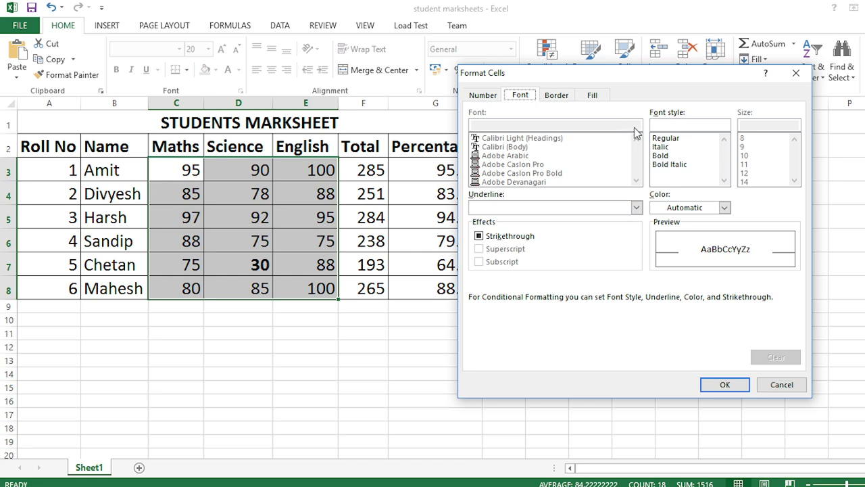
{"action": "left_click", "coordinate": [593, 96]}
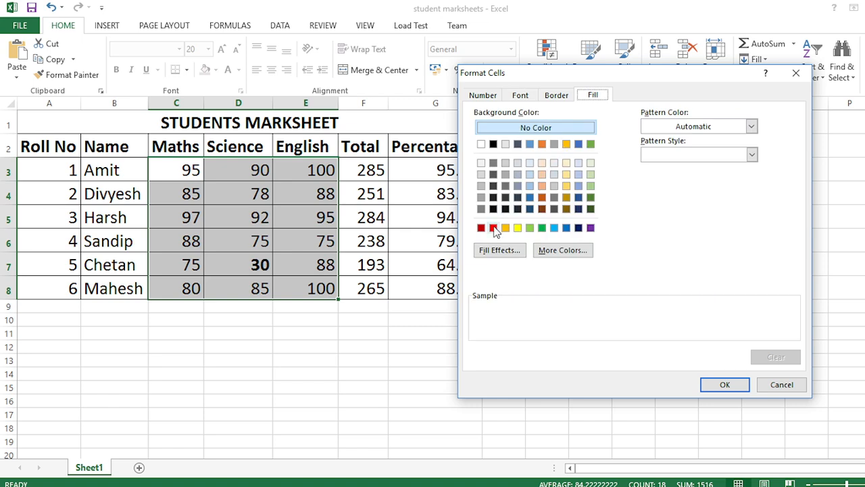
{"action": "left_click", "coordinate": [493, 229]}
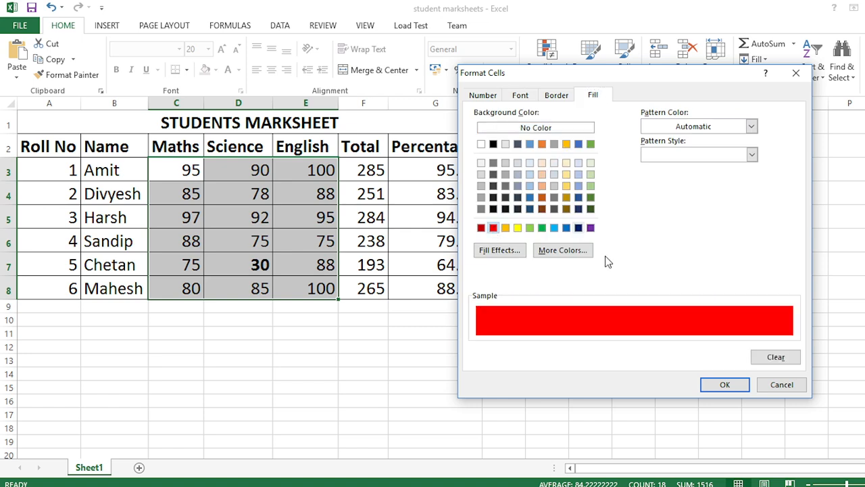
{"action": "left_click", "coordinate": [721, 384]}
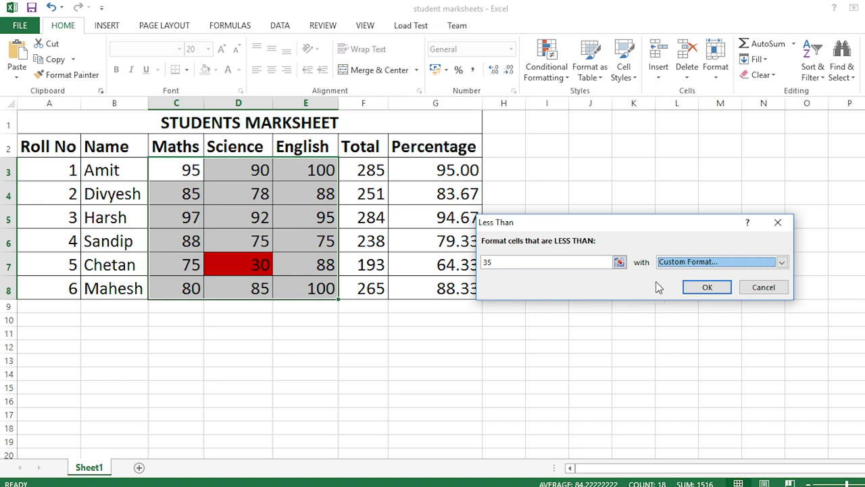
{"action": "left_click", "coordinate": [704, 288]}
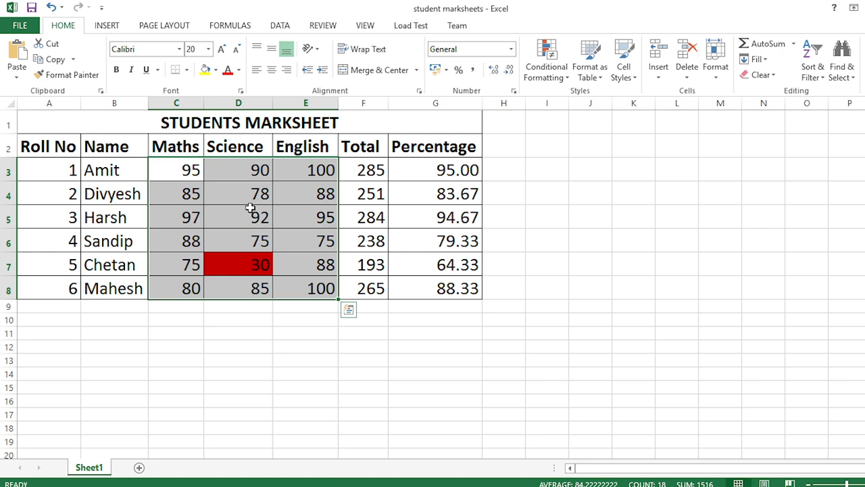
Set the Science mark of roll number 2 in cell D4 to 32.
{"action": "key", "text": "Up"}
{"action": "key", "text": "Up"}
{"action": "key", "text": "Down"}
{"action": "key", "text": "Down"}
{"action": "key", "text": "Down"}
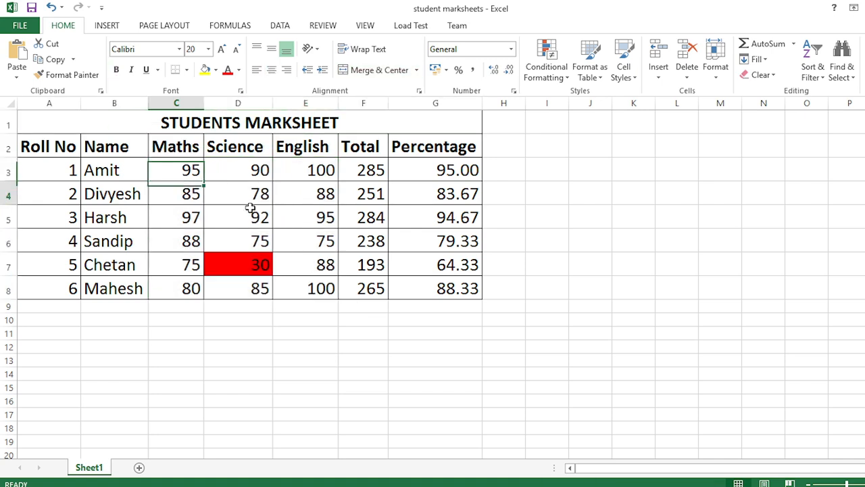
{"action": "key", "text": "Right"}
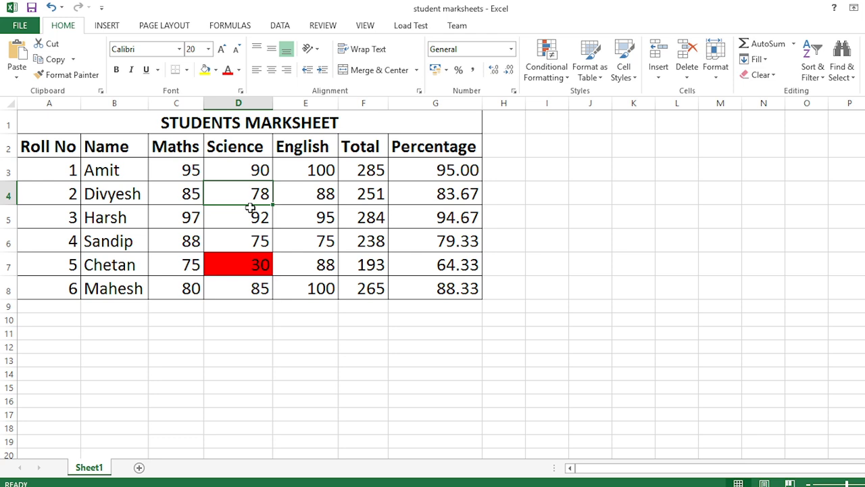
{"action": "type", "text": "32"}
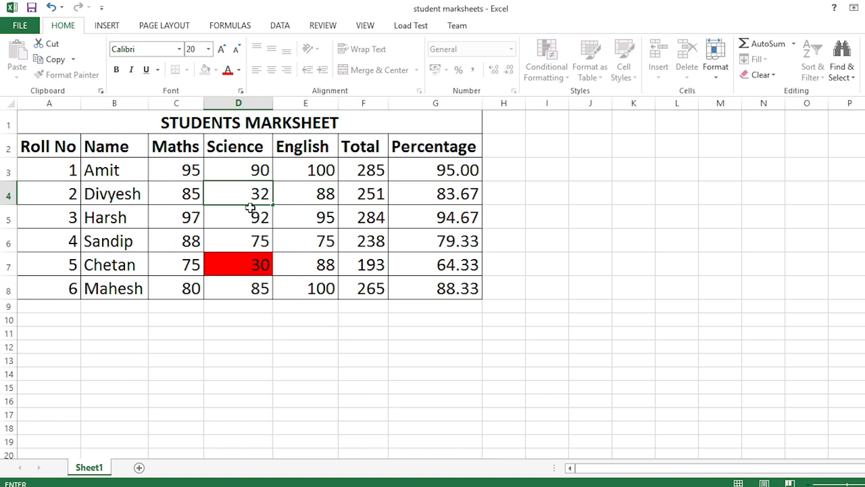
{"action": "key", "text": "Return"}
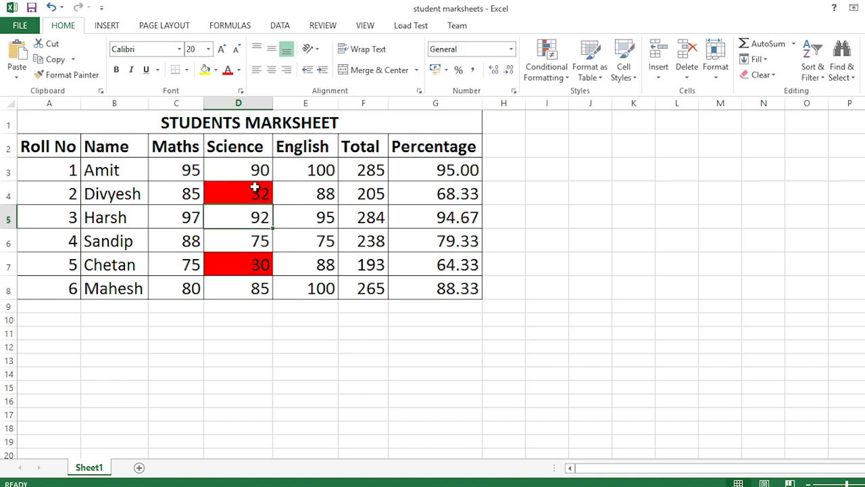